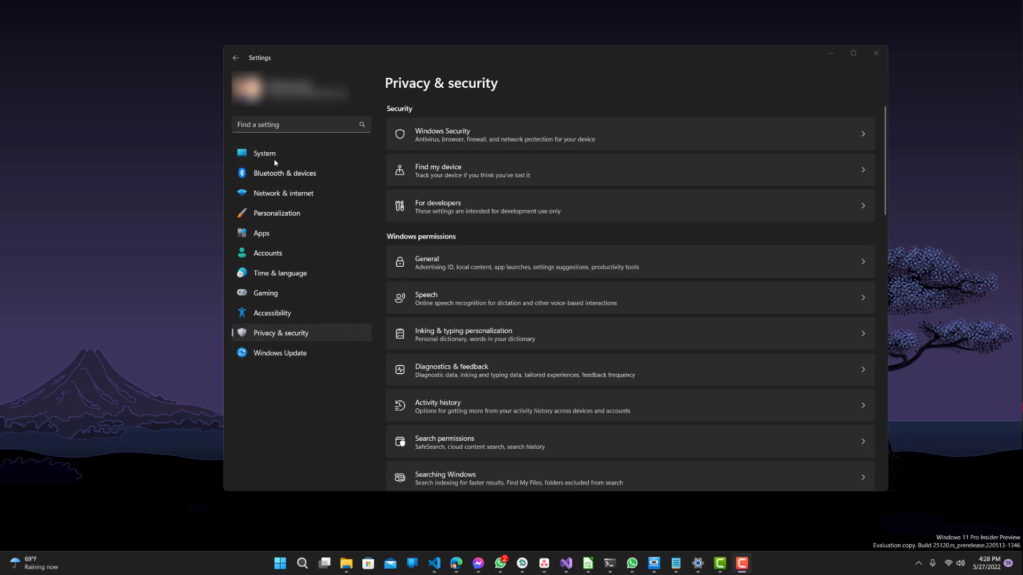
- Review the General privacy options and the online speech recognition setting on the Speech page
{"action": "left_click", "coordinate": [282, 336]}
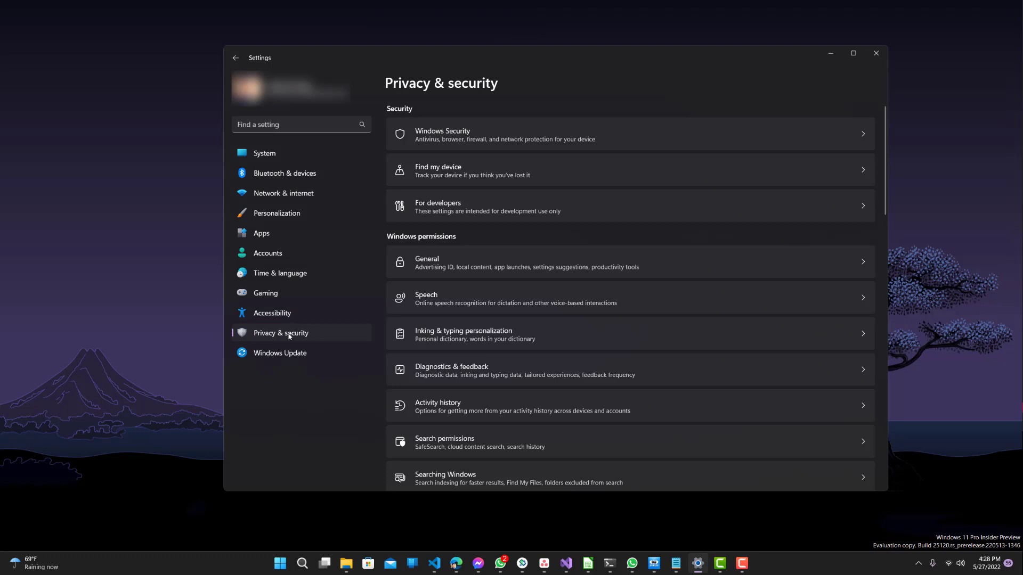
{"action": "left_click", "coordinate": [441, 267]}
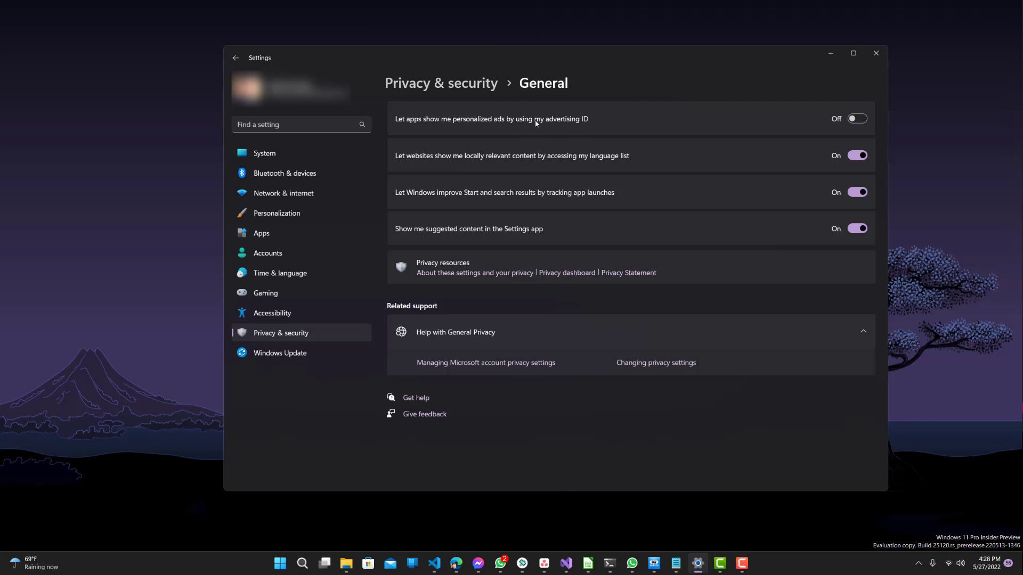
{"action": "left_click", "coordinate": [294, 334]}
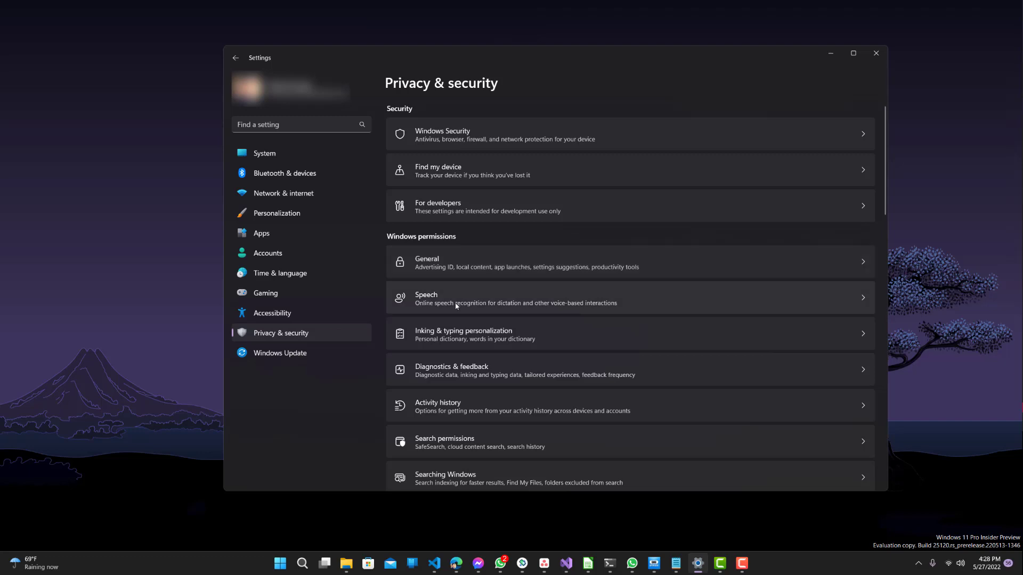
{"action": "left_click", "coordinate": [427, 299]}
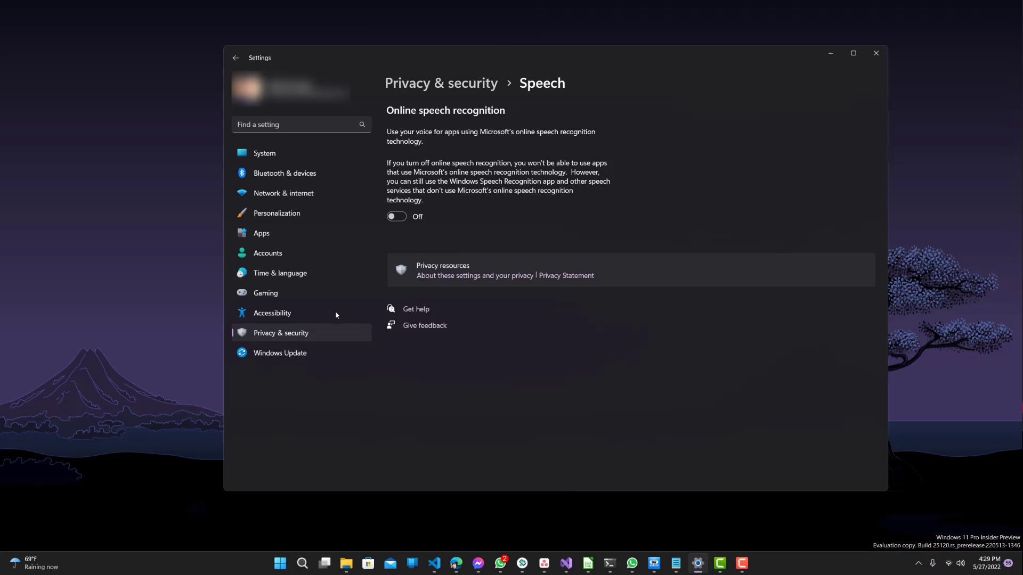
- Switch Send optional diagnostic data off and back on in the Diagnostics & feedback settings
{"action": "left_click", "coordinate": [310, 333]}
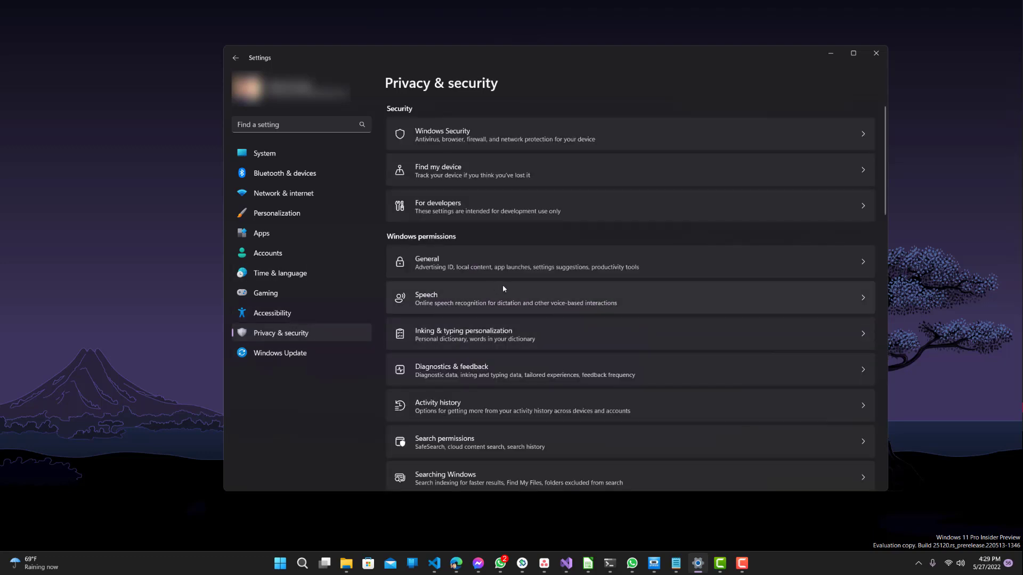
{"action": "left_click", "coordinate": [553, 371]}
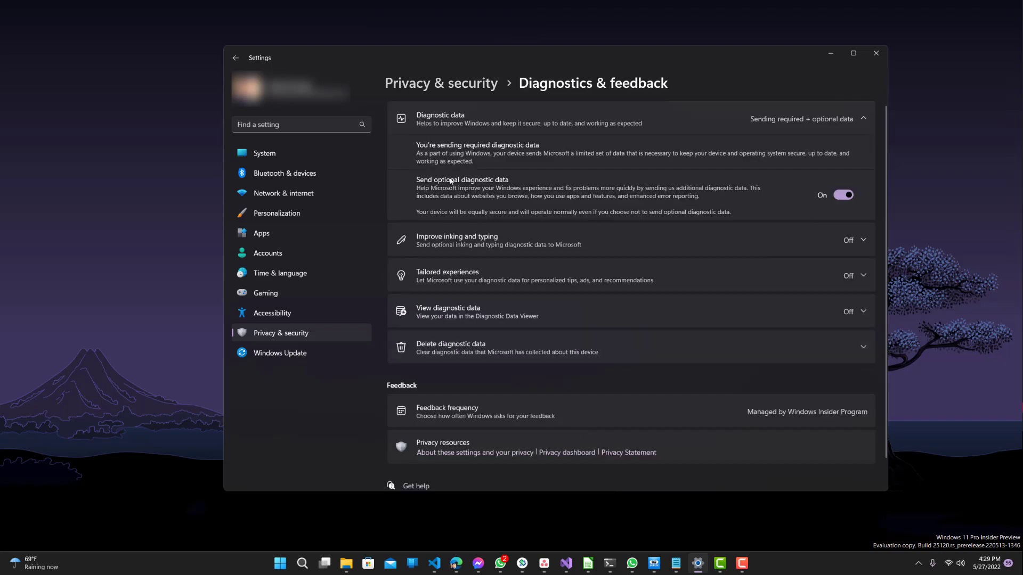
{"action": "left_click", "coordinate": [843, 195]}
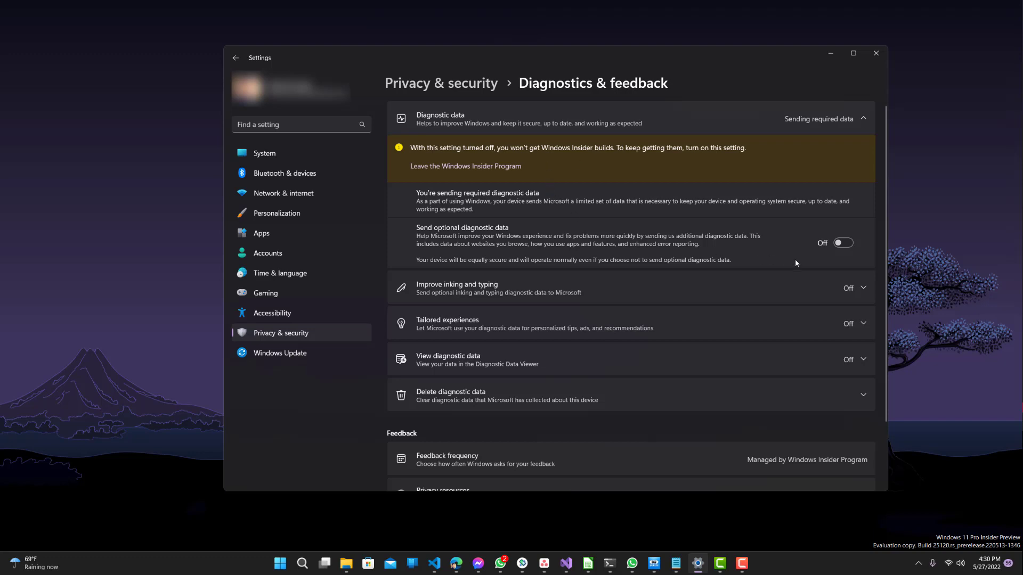
{"action": "left_click", "coordinate": [843, 243]}
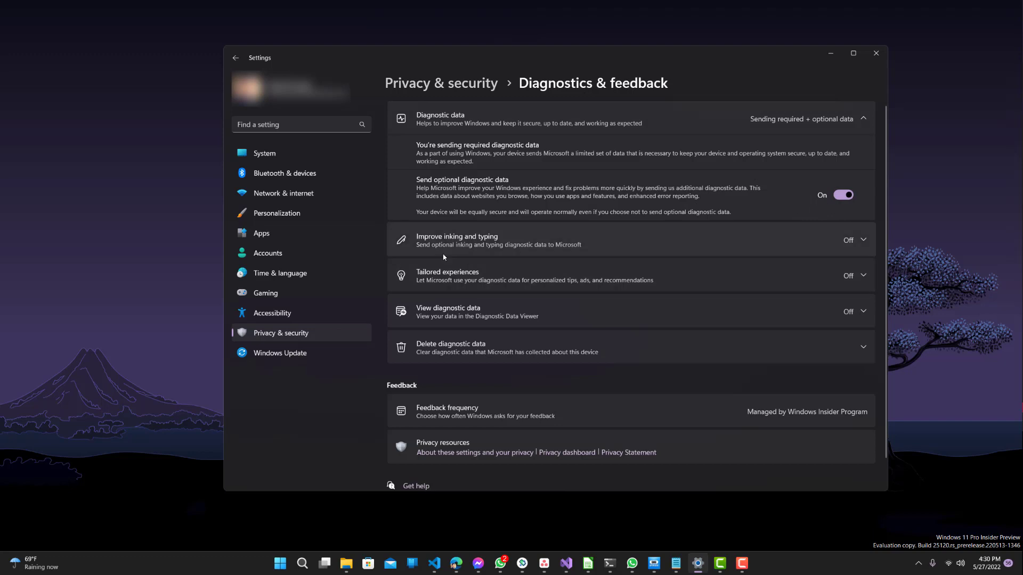
- Switch Store my activity history on this device off and back on in the Activity history settings
{"action": "left_click", "coordinate": [324, 328]}
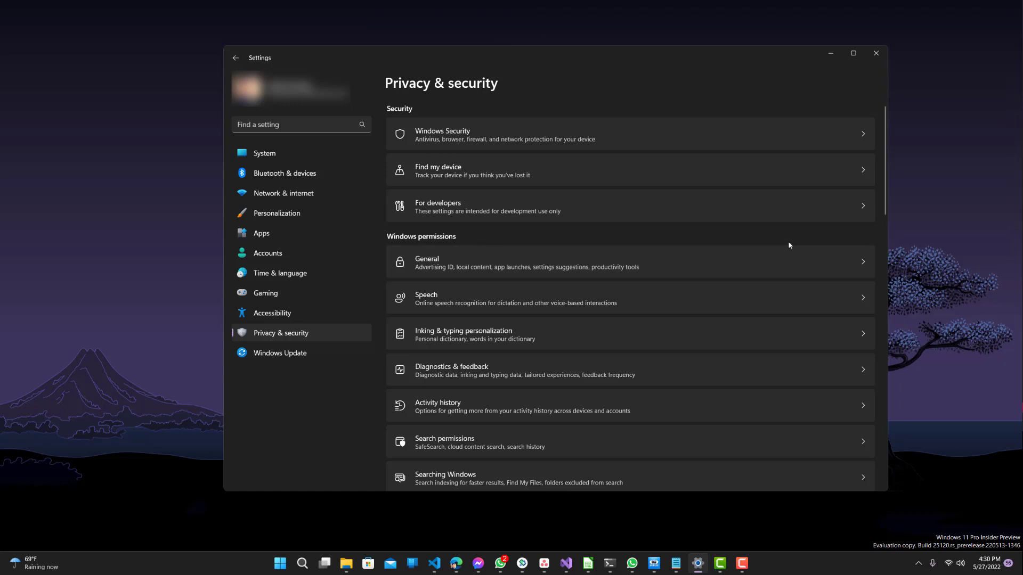
{"action": "left_click", "coordinate": [460, 410]}
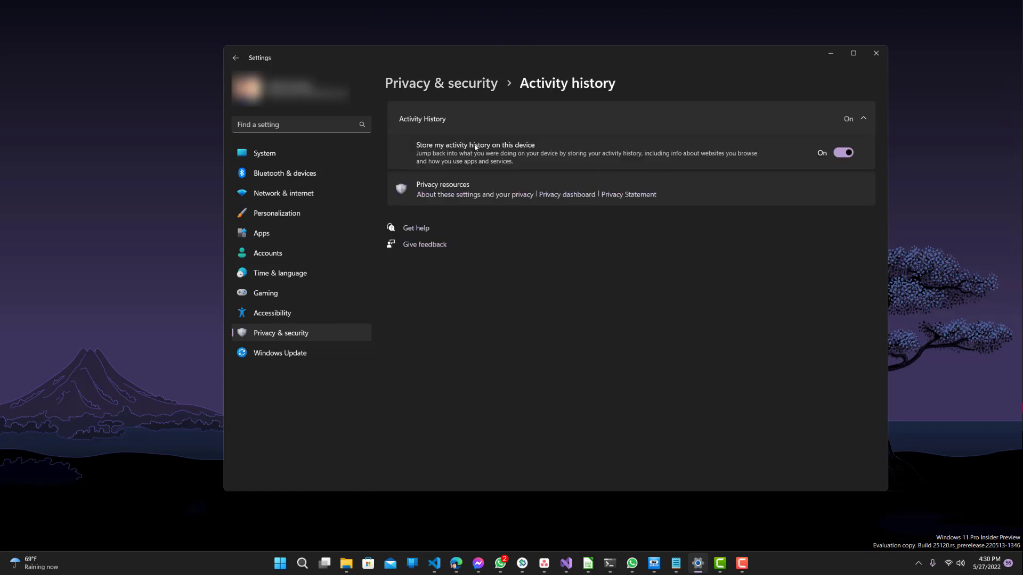
{"action": "left_click", "coordinate": [843, 154]}
{"action": "left_click", "coordinate": [844, 154]}
- Open the Location settings from the app permissions of Privacy & security
{"action": "left_click", "coordinate": [305, 351]}
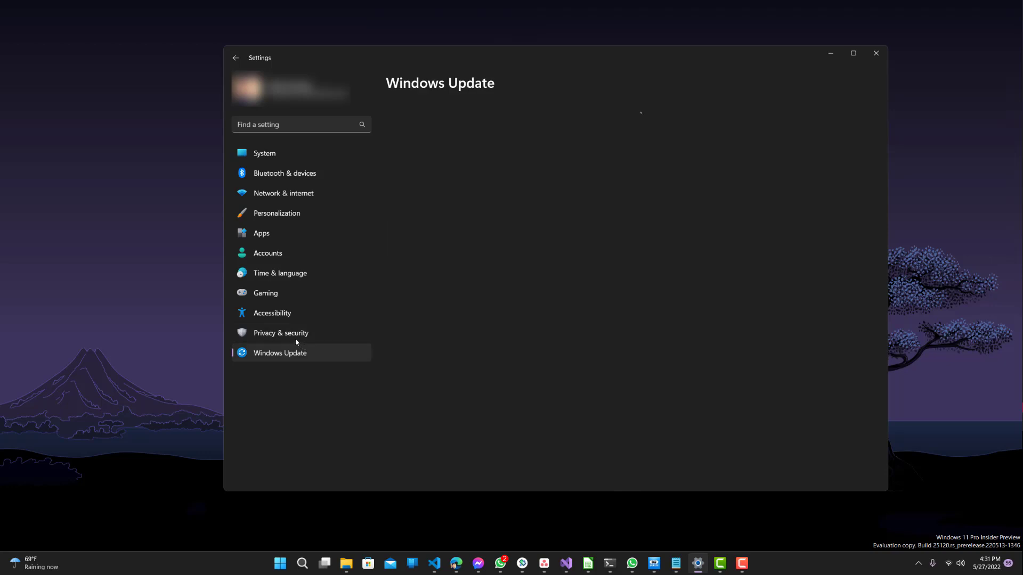
{"action": "left_click", "coordinate": [304, 336]}
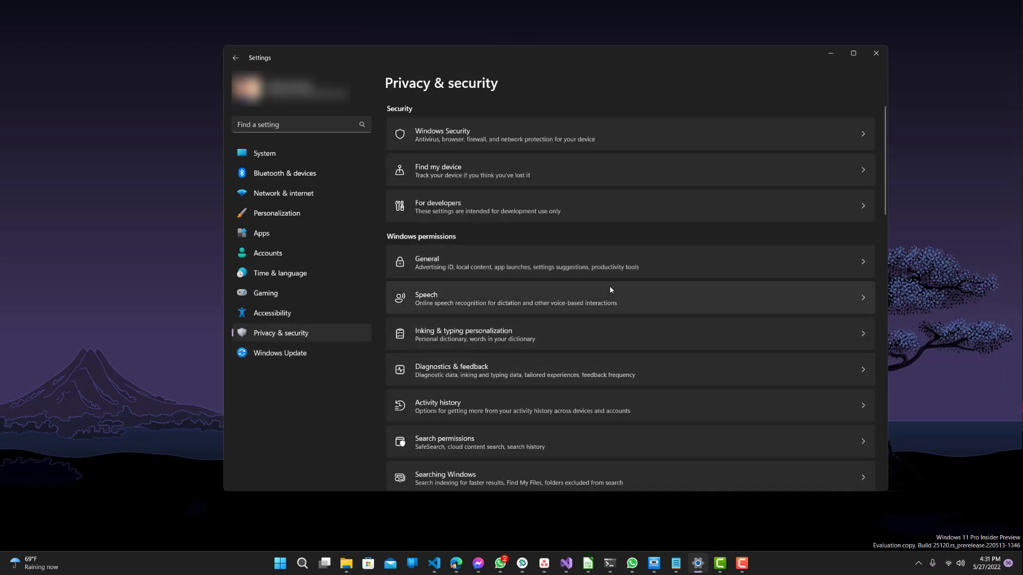
{"action": "scroll", "coordinate": [580, 302], "scroll_direction": "down", "scroll_amount": 1}
{"action": "scroll", "coordinate": [569, 313], "scroll_direction": "down", "scroll_amount": 3}
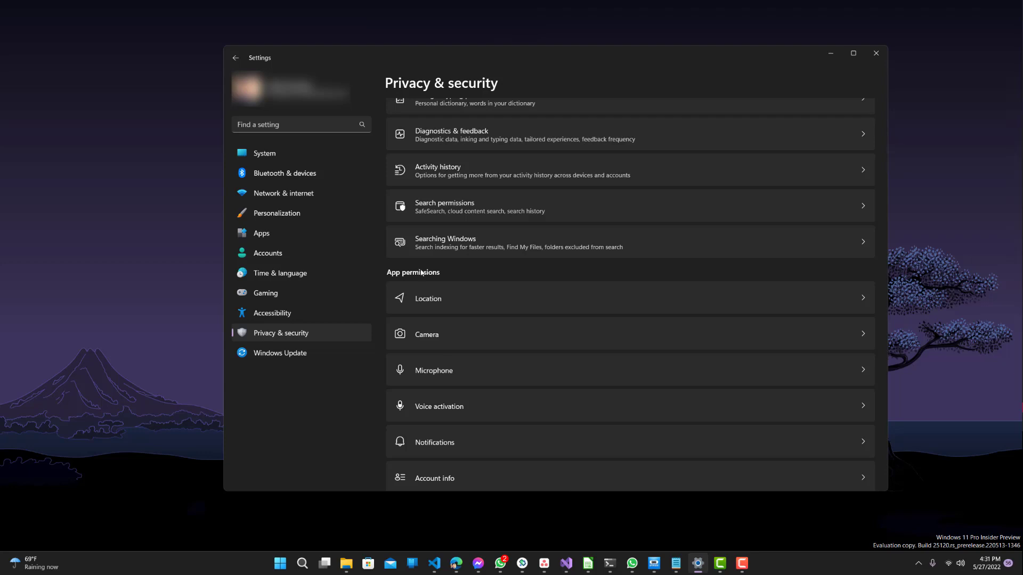
{"action": "scroll", "coordinate": [471, 304], "scroll_direction": "down", "scroll_amount": 1}
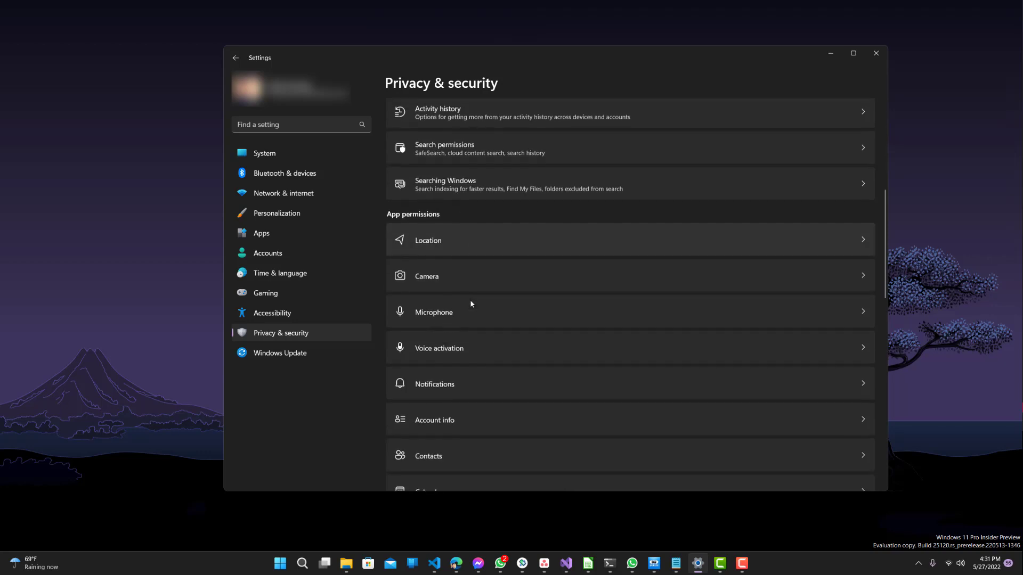
{"action": "left_click", "coordinate": [458, 238]}
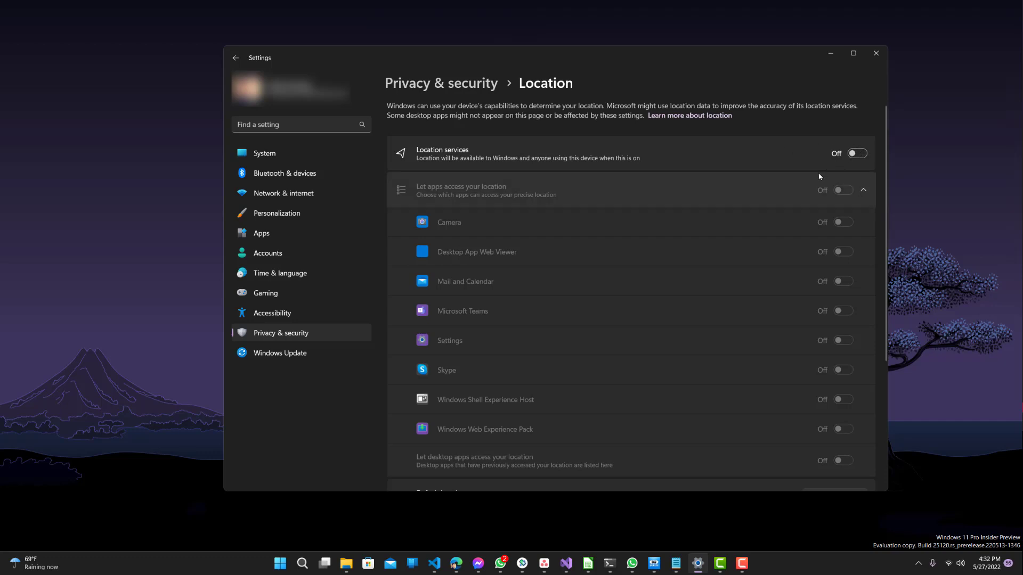
- Switch Location services on, look over the per-app location options, and switch Location services back off
{"action": "left_click", "coordinate": [848, 156]}
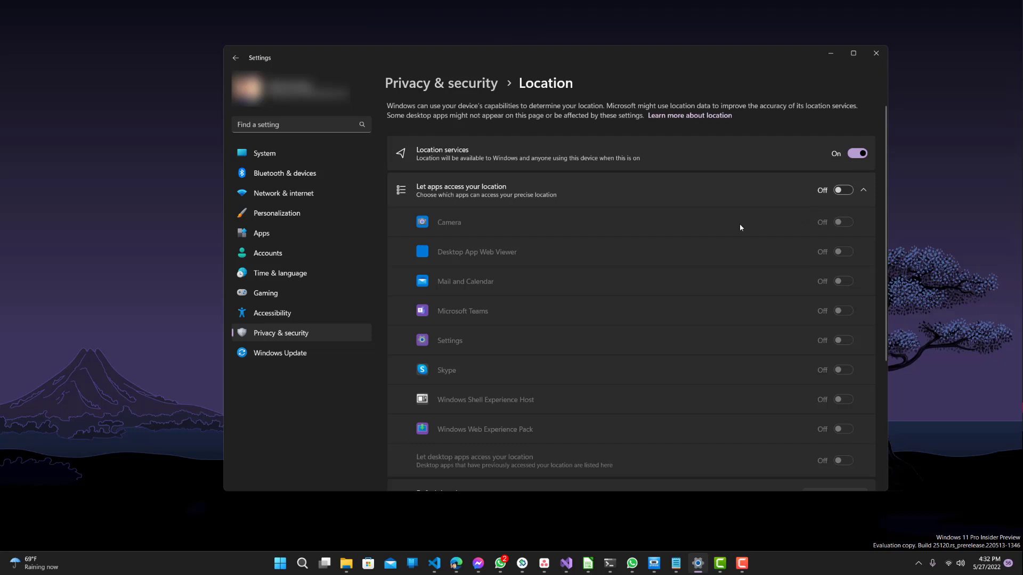
{"action": "scroll", "coordinate": [740, 228], "scroll_direction": "down", "scroll_amount": 5}
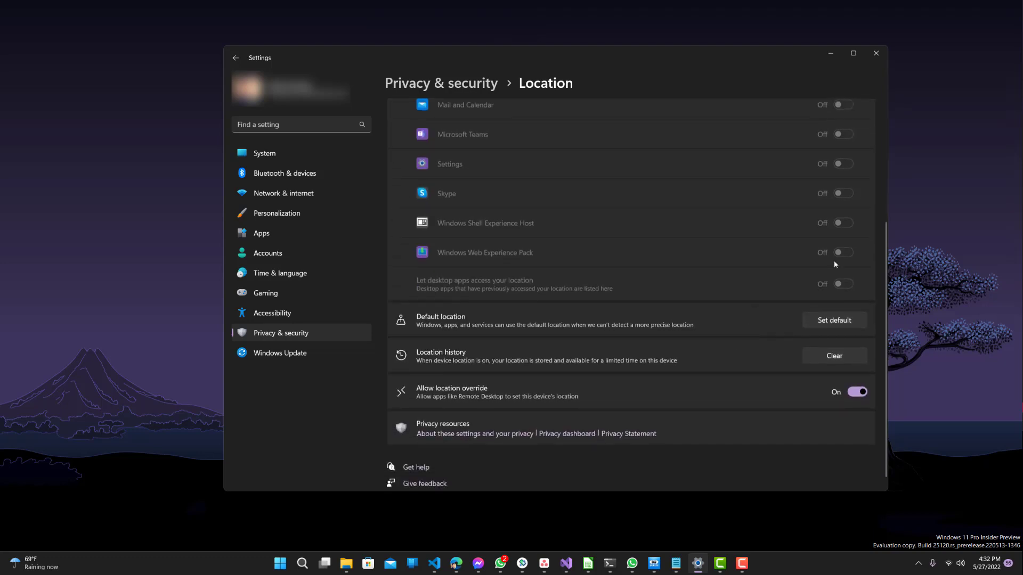
{"action": "scroll", "coordinate": [835, 264], "scroll_direction": "up", "scroll_amount": 5}
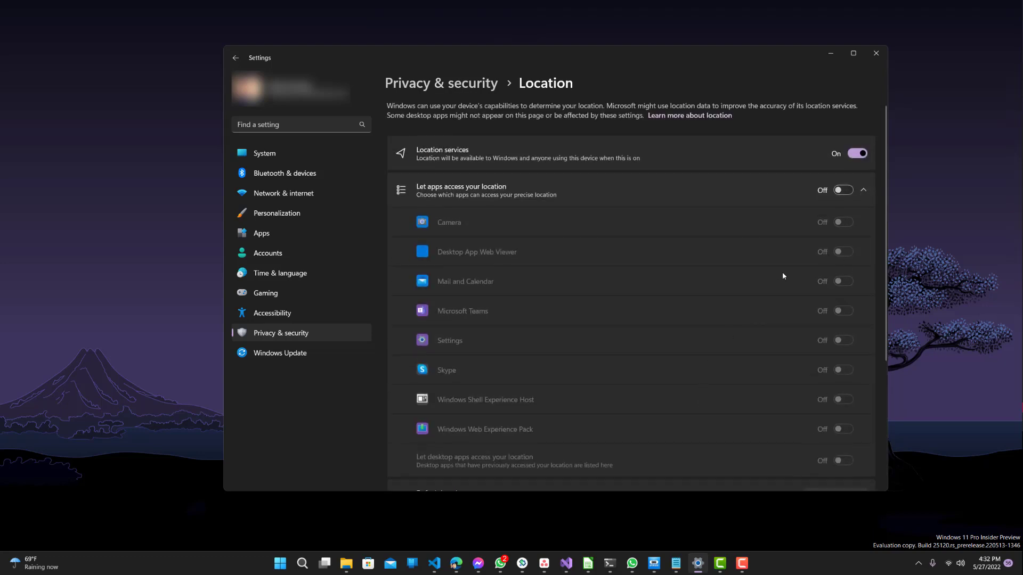
{"action": "left_click", "coordinate": [864, 190]}
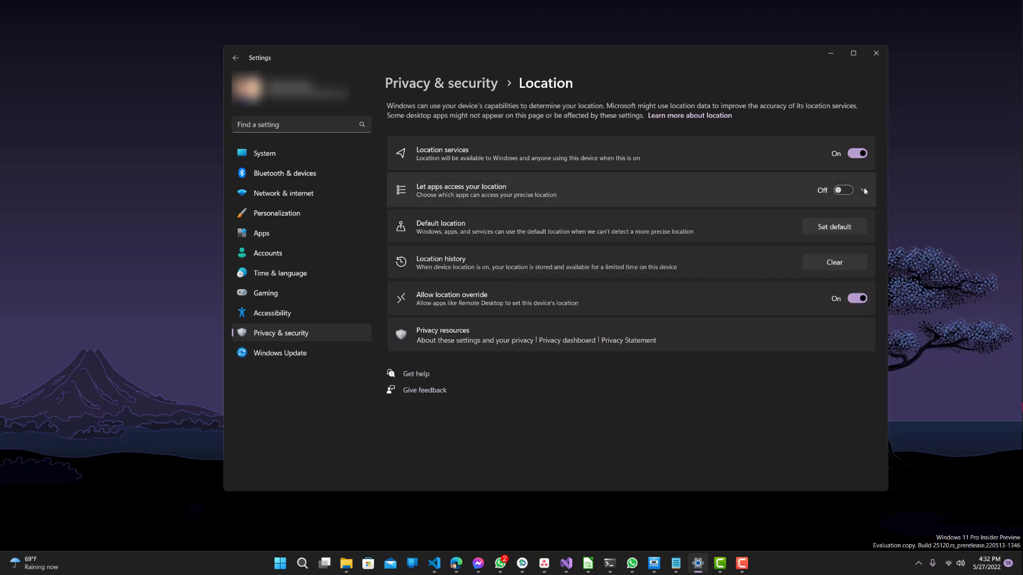
{"action": "left_click", "coordinate": [859, 155]}
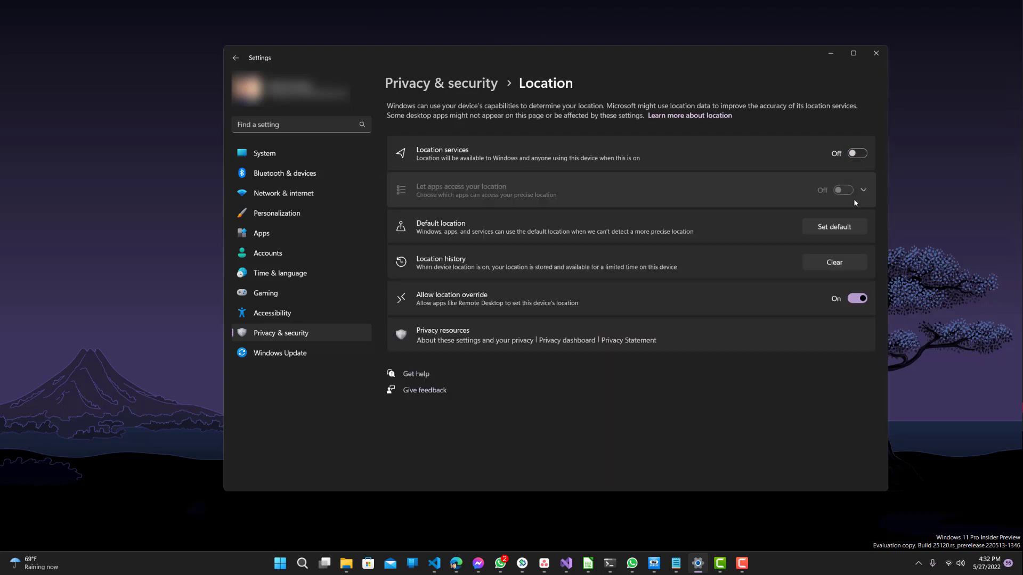
{"action": "left_click", "coordinate": [863, 192]}
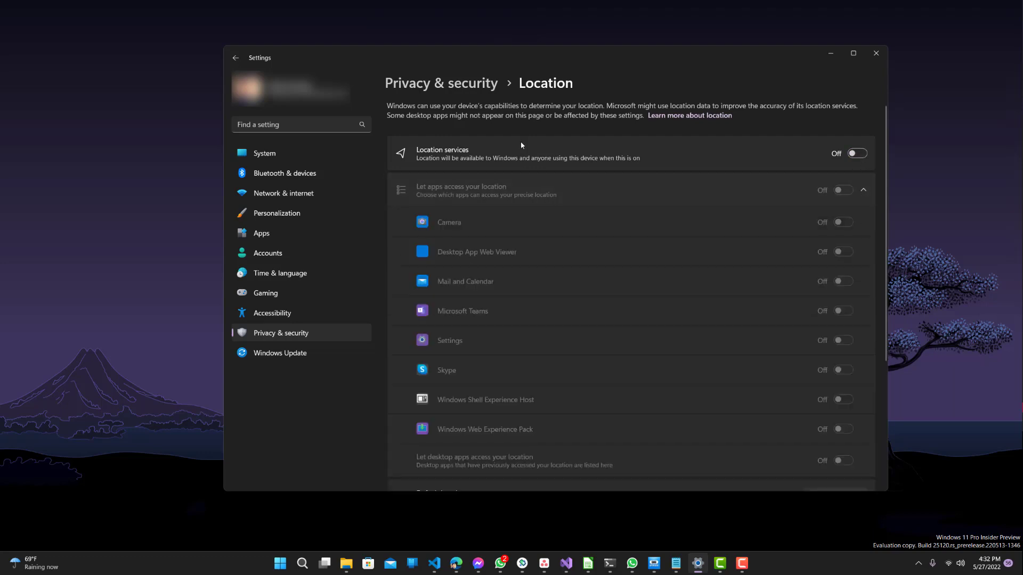
- Examine the Camera permissions in Privacy & security, including camera access for individual apps and desktop apps
{"action": "left_click", "coordinate": [285, 334]}
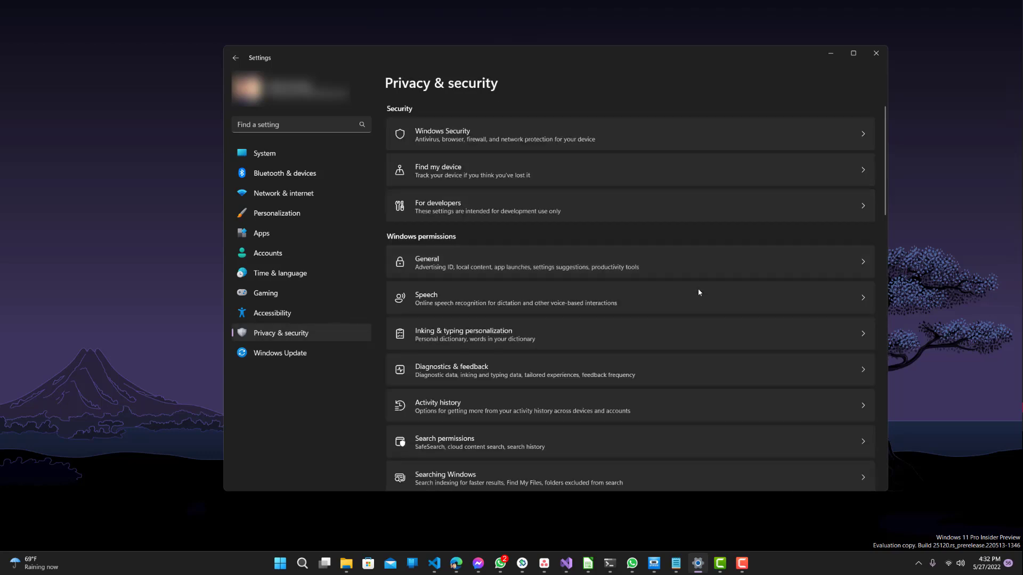
{"action": "scroll", "coordinate": [699, 292], "scroll_direction": "down", "scroll_amount": 6}
{"action": "left_click", "coordinate": [509, 207]}
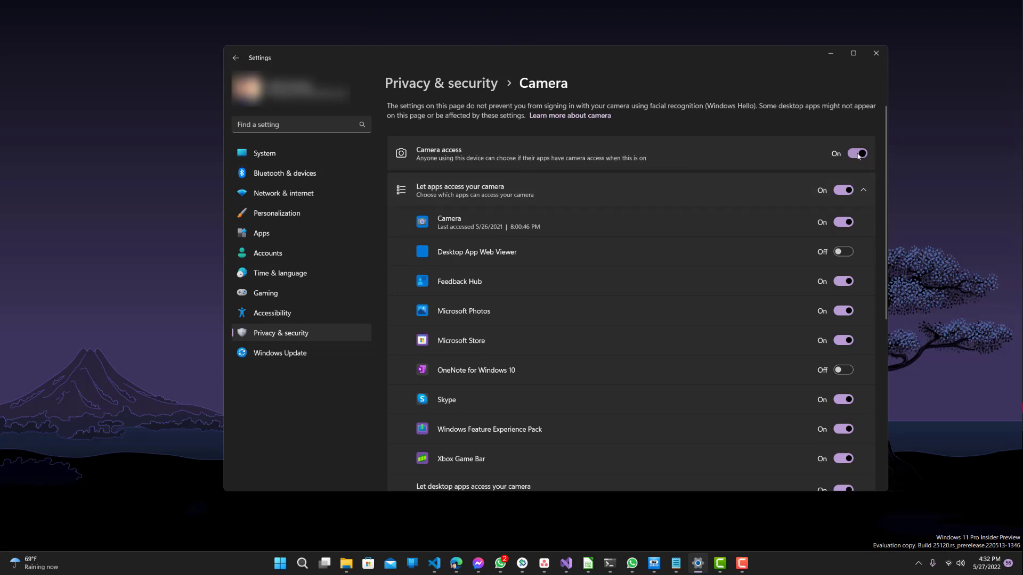
{"action": "scroll", "coordinate": [756, 283], "scroll_direction": "down", "scroll_amount": 5}
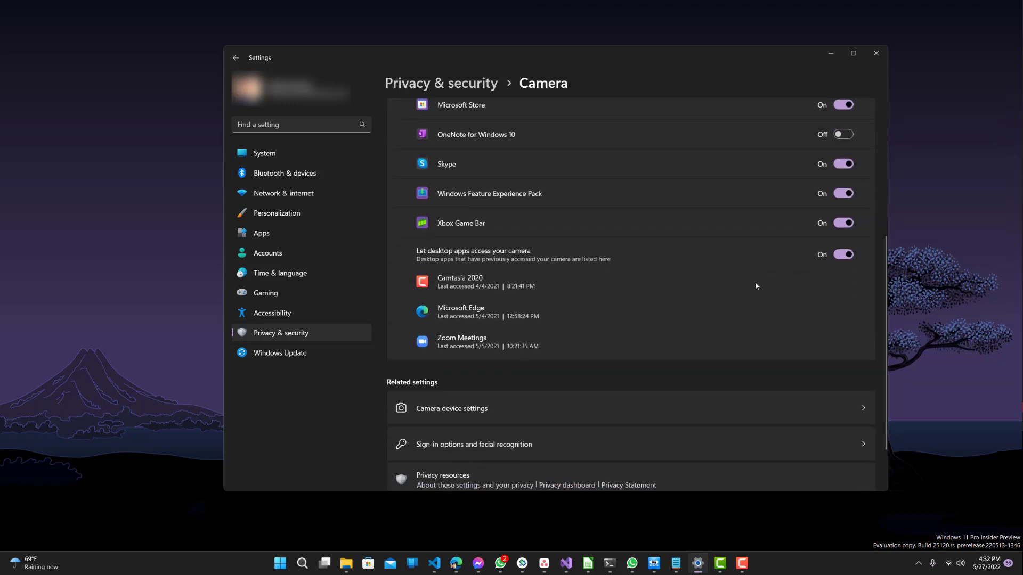
{"action": "scroll", "coordinate": [755, 286], "scroll_direction": "down", "scroll_amount": 2}
{"action": "scroll", "coordinate": [751, 288], "scroll_direction": "up", "scroll_amount": 6}
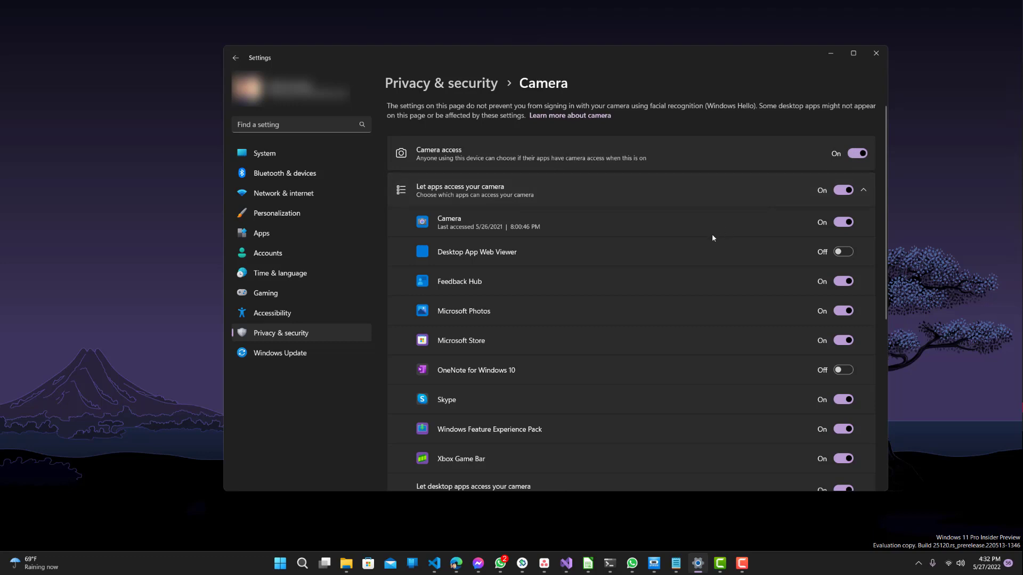
{"action": "scroll", "coordinate": [448, 218], "scroll_direction": "down", "scroll_amount": 2}
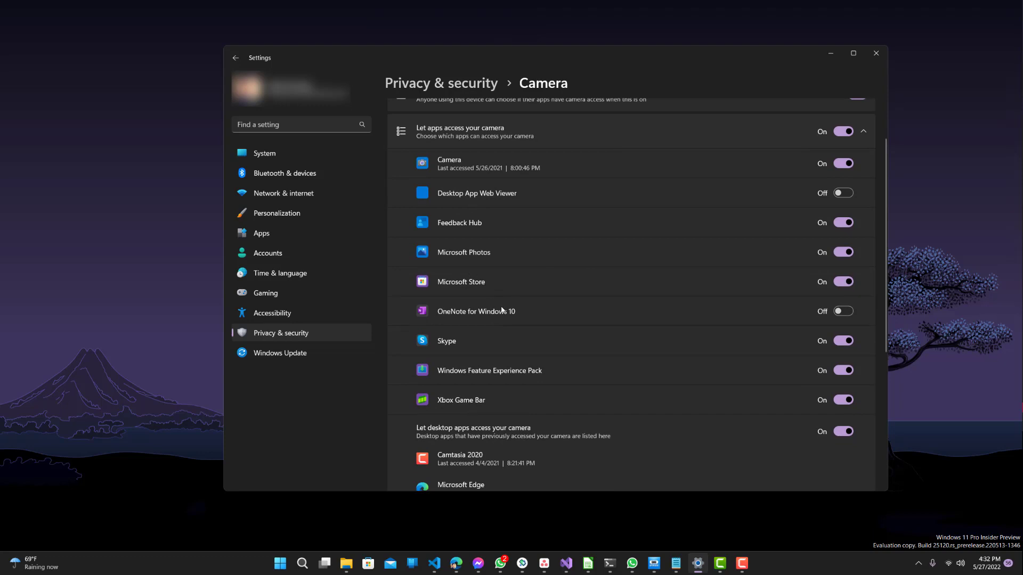
{"action": "scroll", "coordinate": [501, 309], "scroll_direction": "down", "scroll_amount": 4}
{"action": "scroll", "coordinate": [479, 266], "scroll_direction": "up", "scroll_amount": 4}
- Examine the Microphone permissions in Privacy & security, including which apps and desktop apps may access the microphone
{"action": "left_click", "coordinate": [294, 334]}
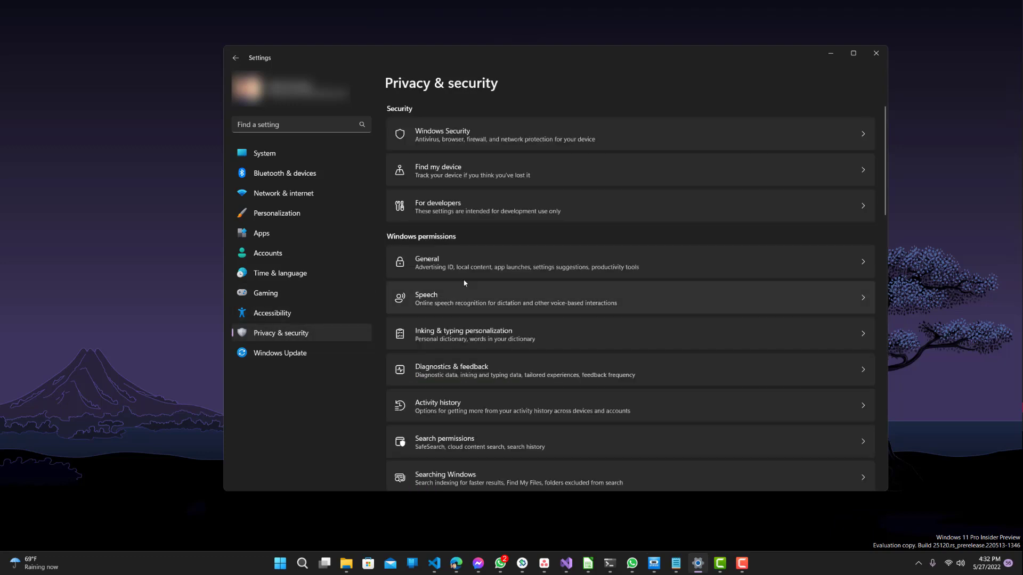
{"action": "scroll", "coordinate": [465, 284], "scroll_direction": "down", "scroll_amount": 5}
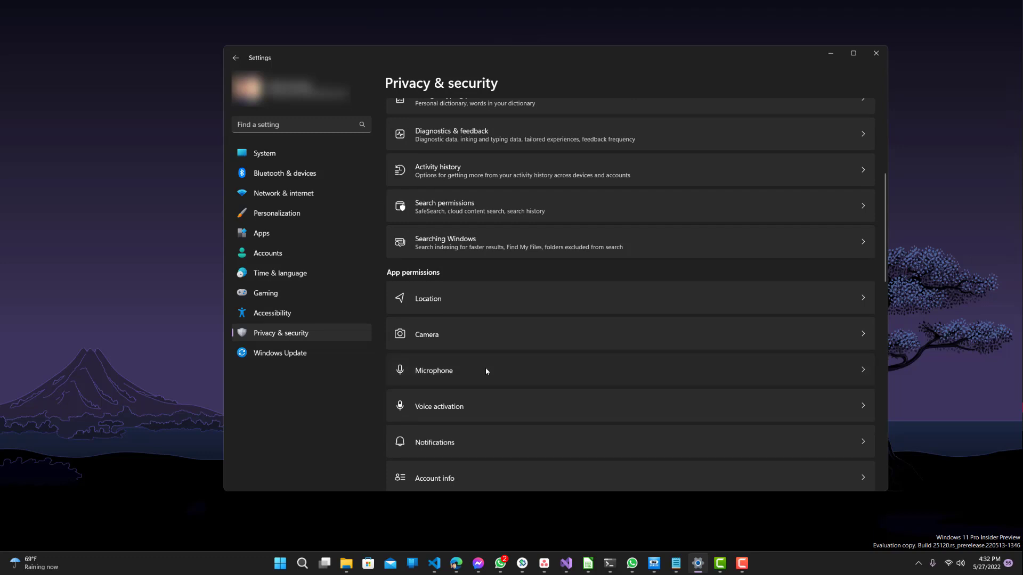
{"action": "left_click", "coordinate": [484, 368]}
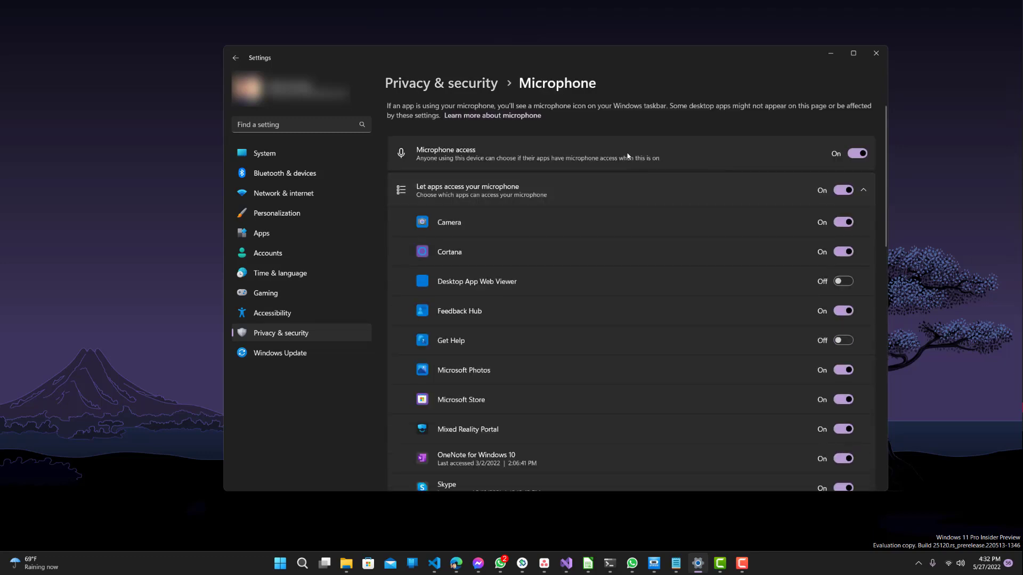
{"action": "scroll", "coordinate": [627, 155], "scroll_direction": "down", "scroll_amount": 3}
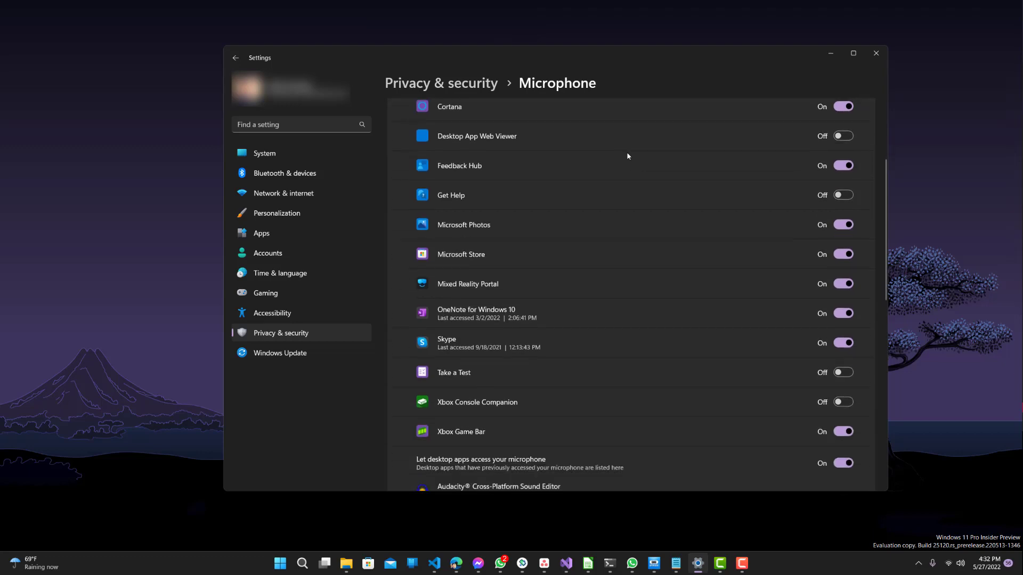
{"action": "scroll", "coordinate": [627, 156], "scroll_direction": "up", "scroll_amount": 2}
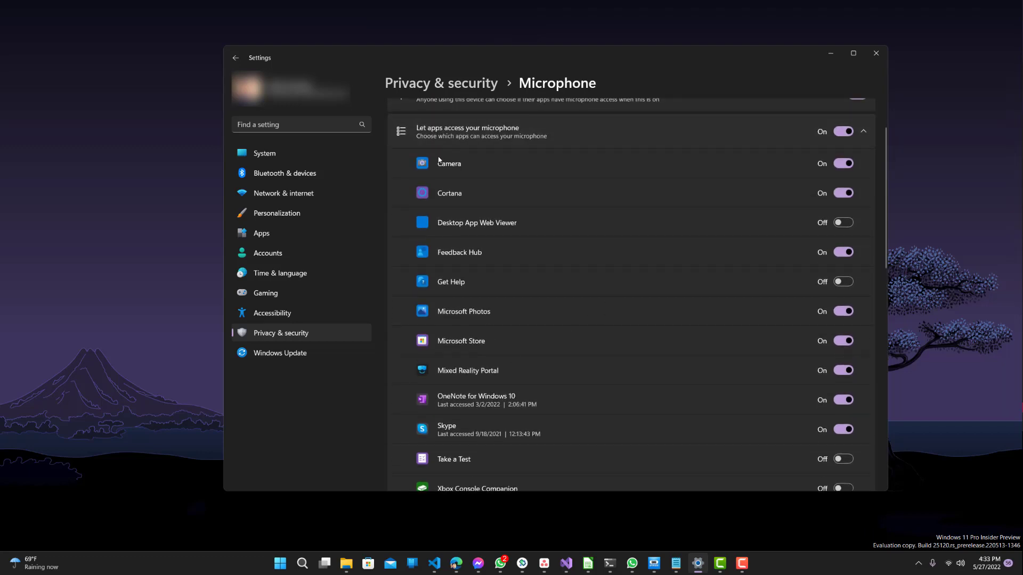
{"action": "scroll", "coordinate": [459, 415], "scroll_direction": "down", "scroll_amount": 4}
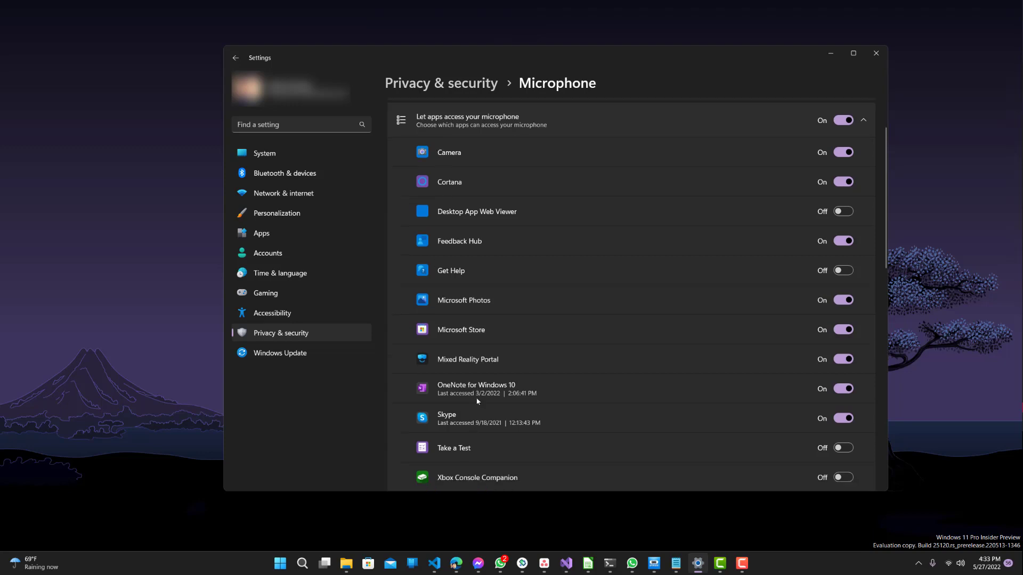
{"action": "scroll", "coordinate": [480, 356], "scroll_direction": "down", "scroll_amount": 1}
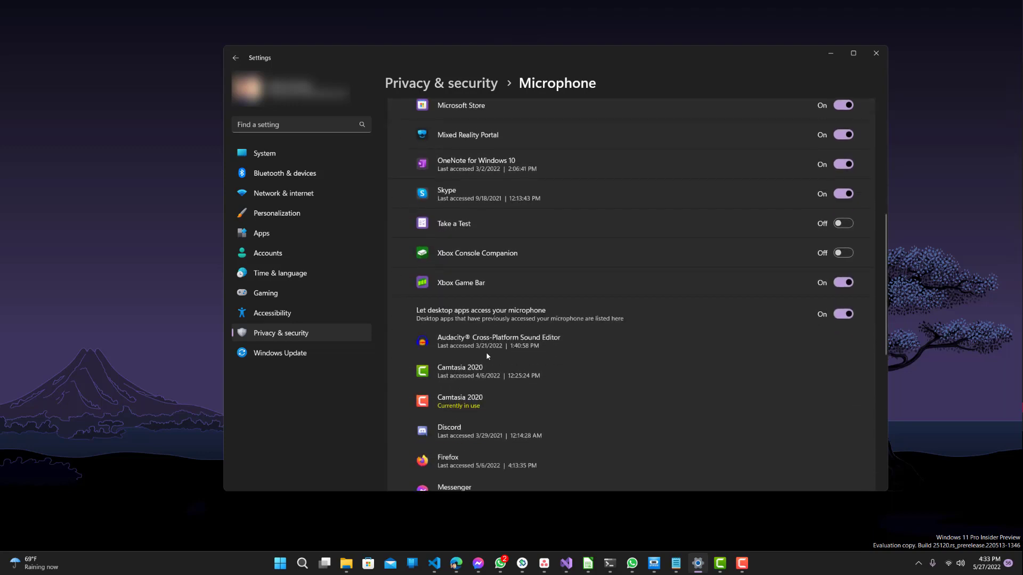
{"action": "scroll", "coordinate": [487, 356], "scroll_direction": "up", "scroll_amount": 6}
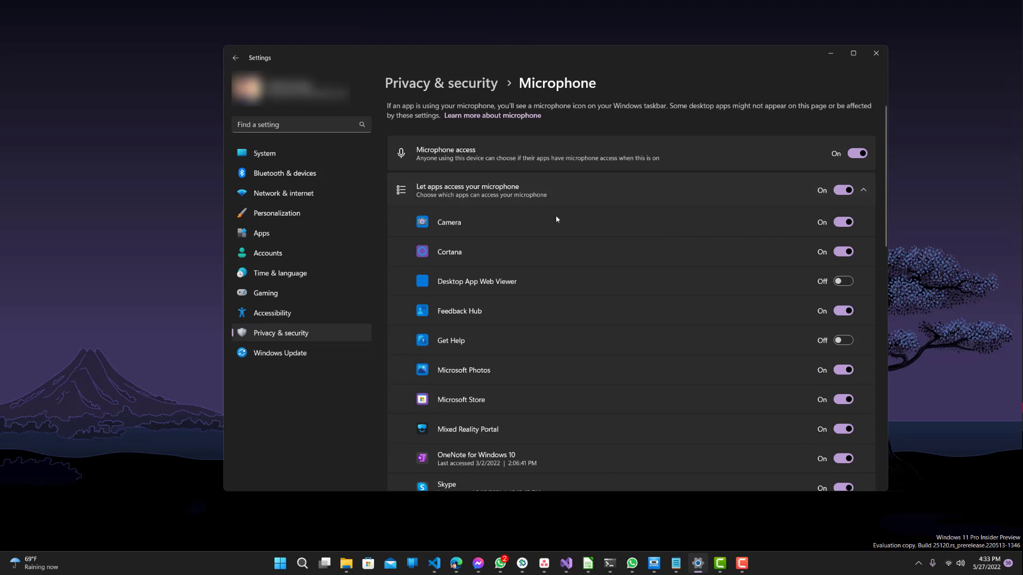